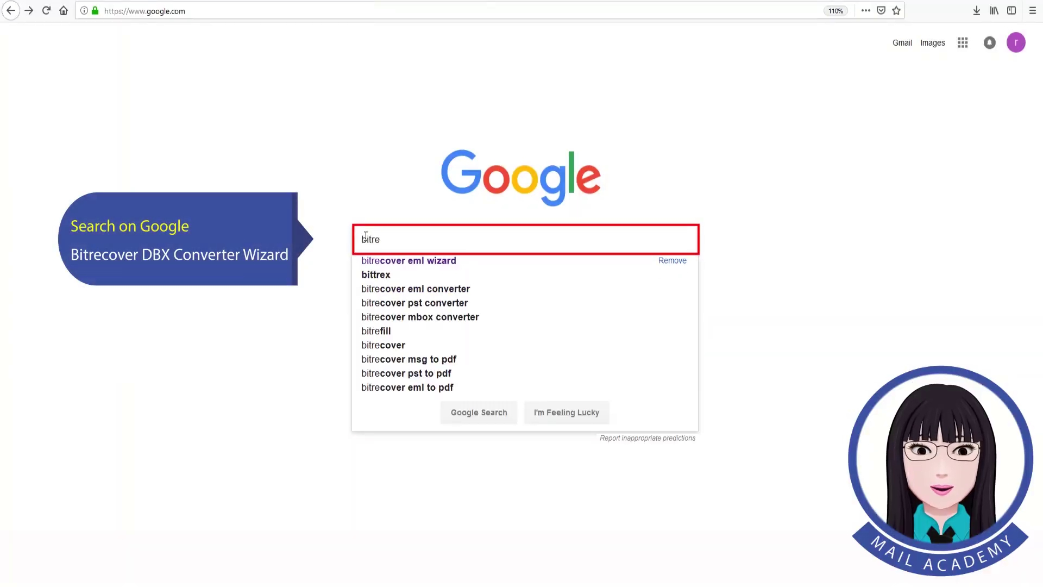
# Step: Search Google for 'bitrecover dbx converter wizard'
pyautogui.write('x co')
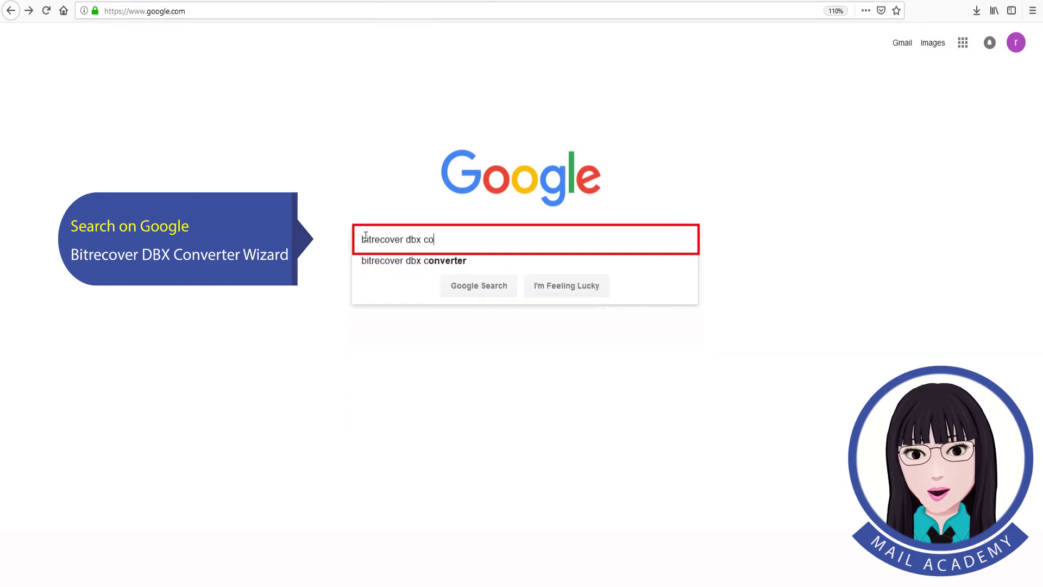
pyautogui.write('nverter wiza')
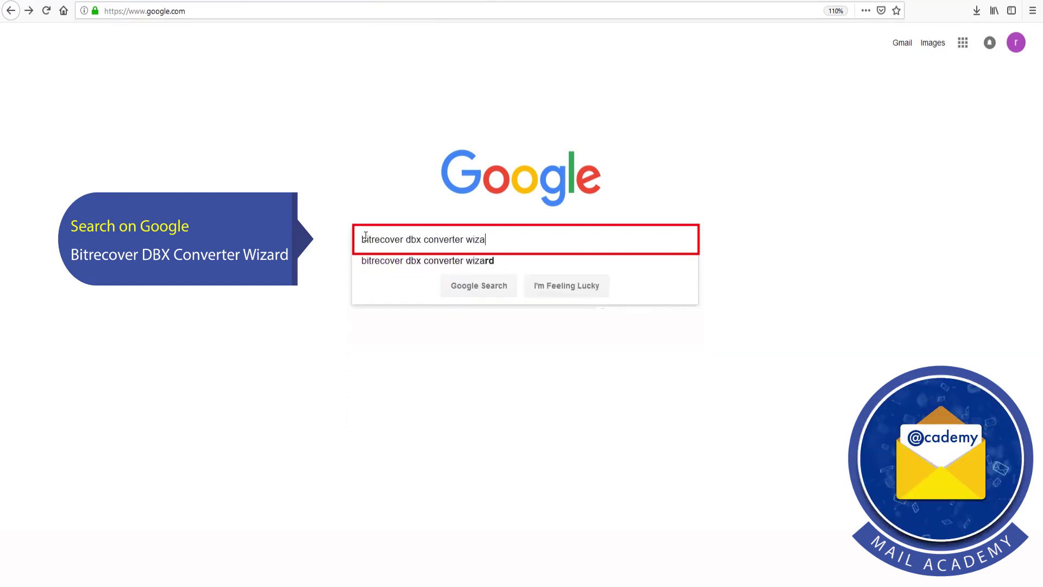
pyautogui.write('rd')
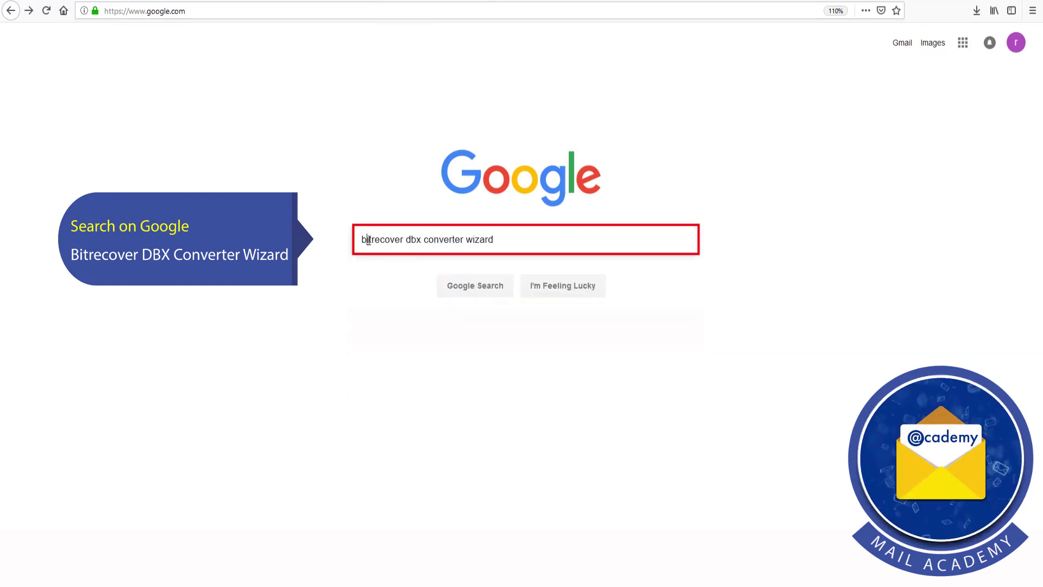
pyautogui.click(478, 290)
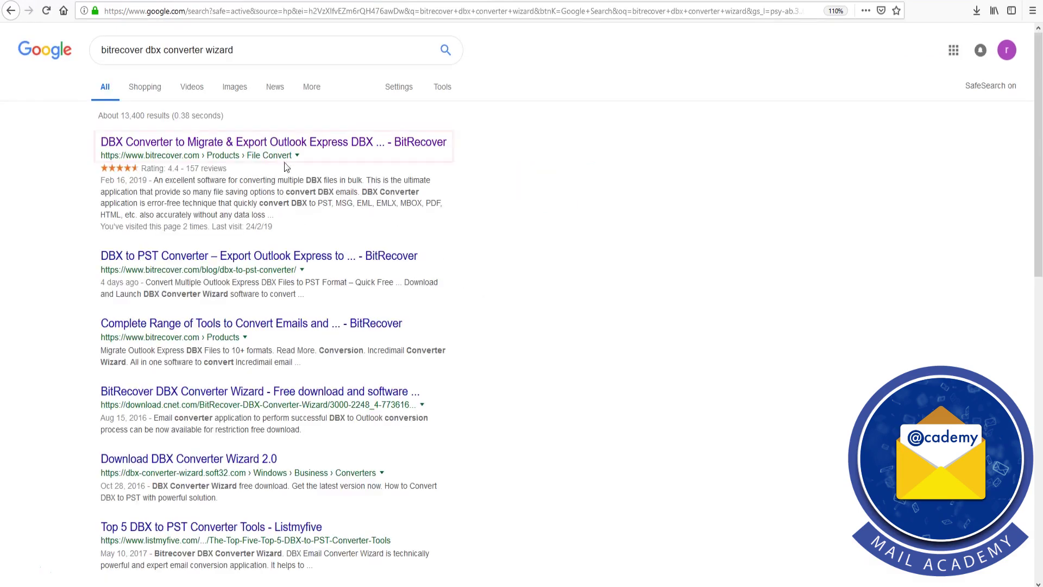
# Step: Download the 16.2 MB DBX Converter Wizard installer from its product page and launch it
pyautogui.click(248, 143)
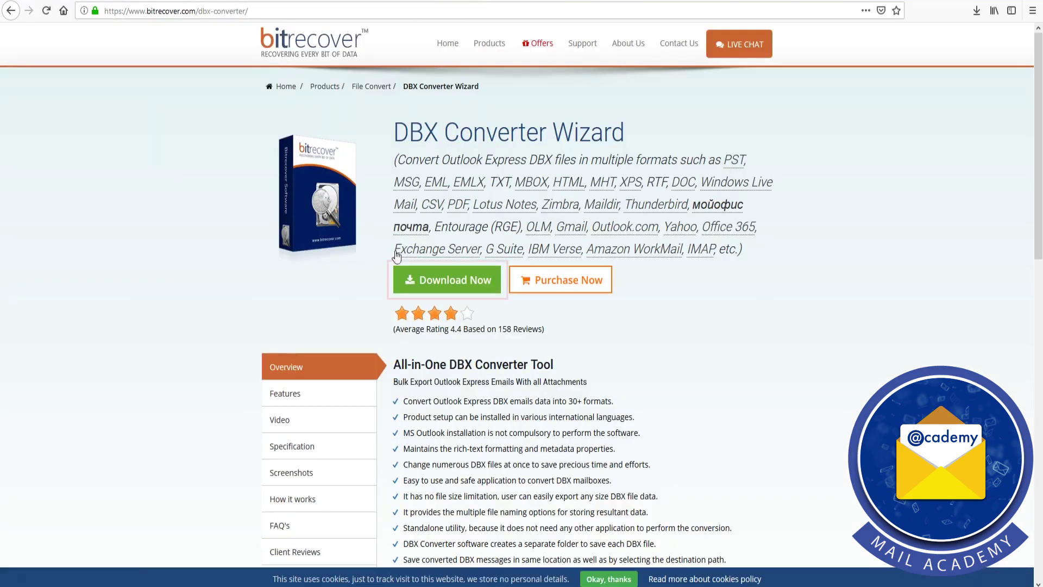
pyautogui.click(446, 281)
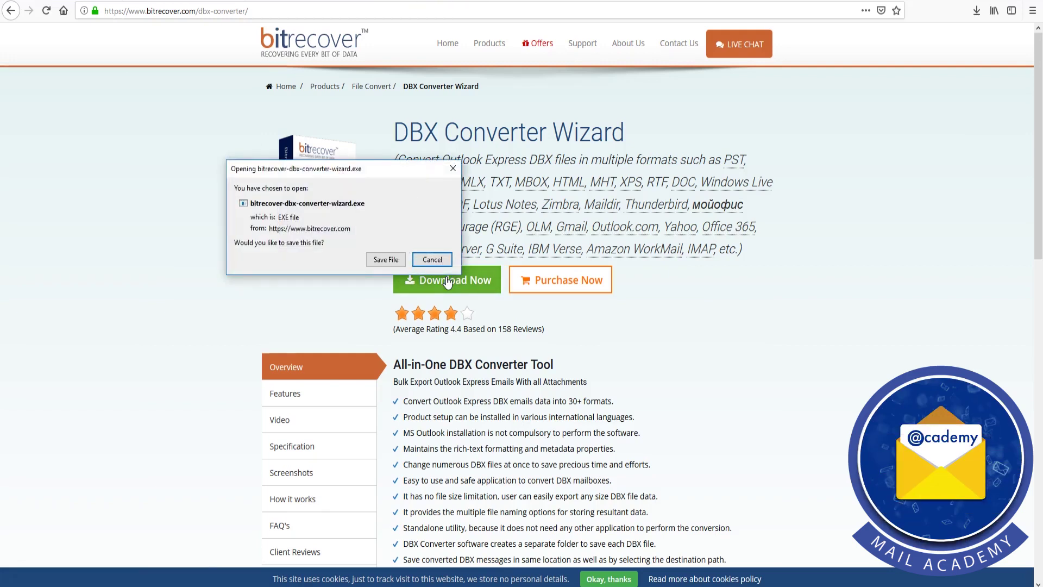
pyautogui.click(394, 260)
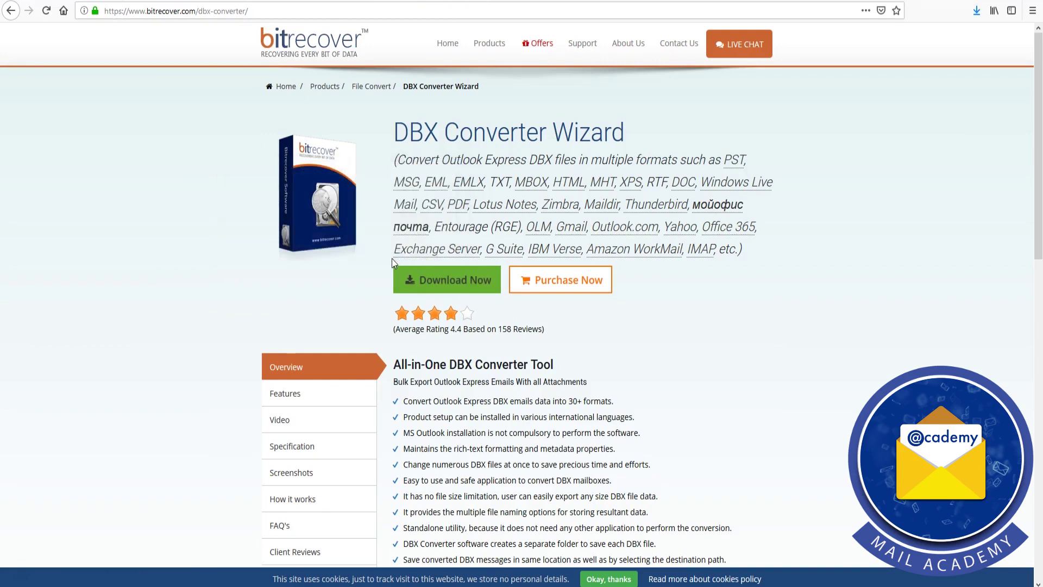
pyautogui.click(977, 14)
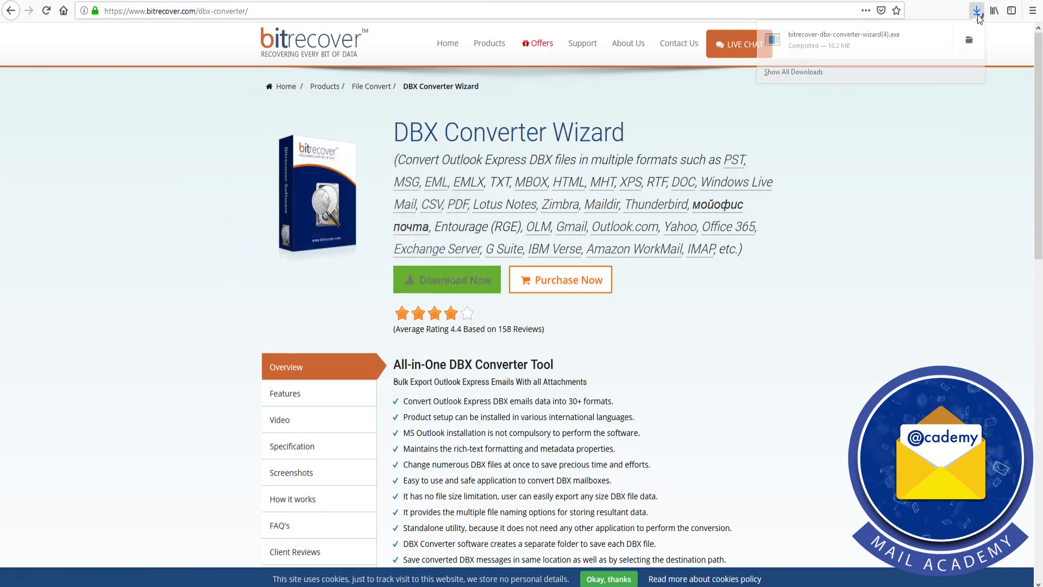
pyautogui.click(839, 44)
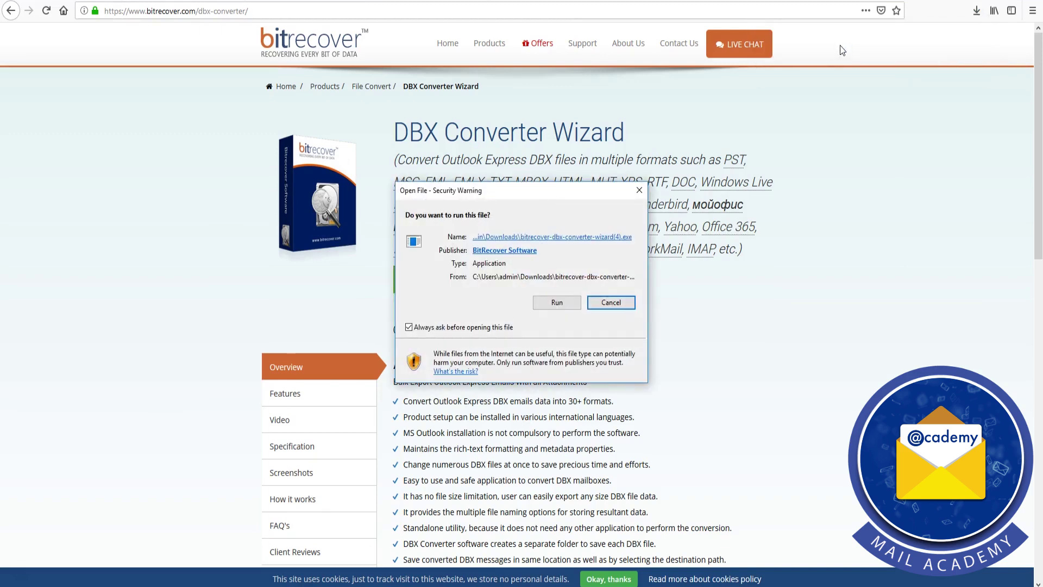
# Step: Install the converter in English to C:\Program Files (x86)\BitRecover, accepting the licence, then launch it
pyautogui.click(568, 302)
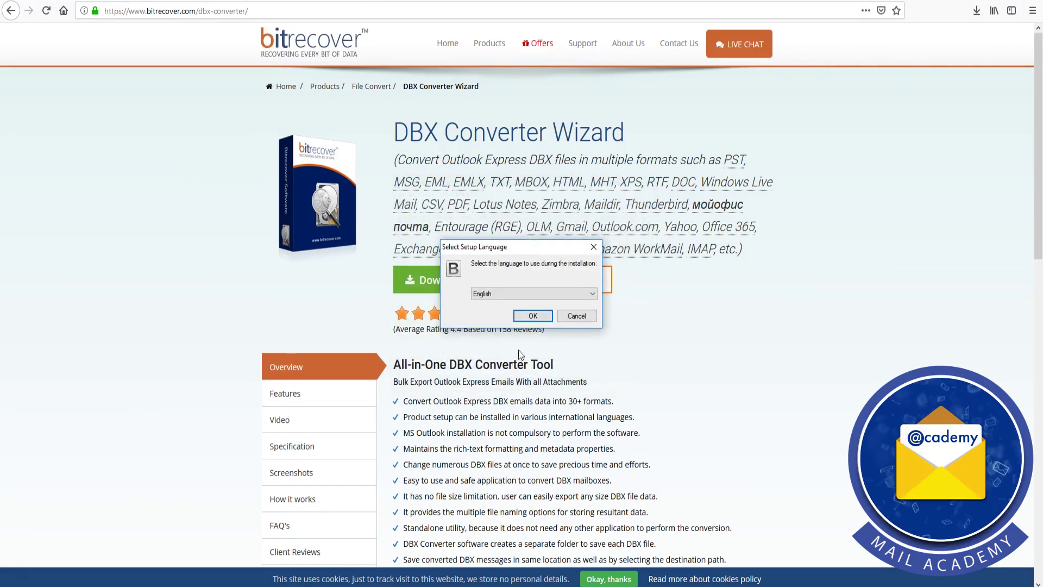
pyautogui.click(543, 317)
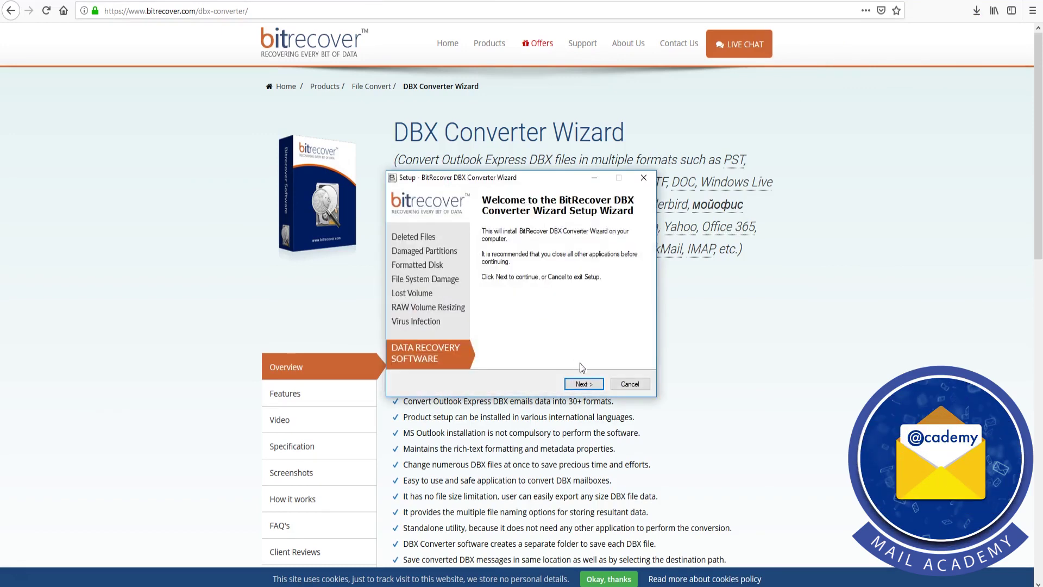
pyautogui.click(594, 383)
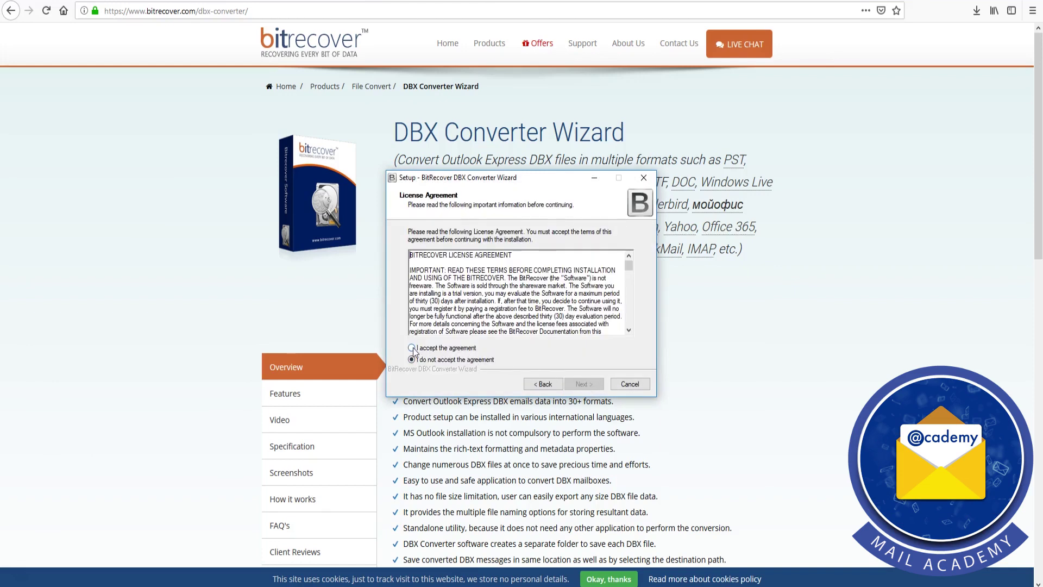
pyautogui.click(411, 349)
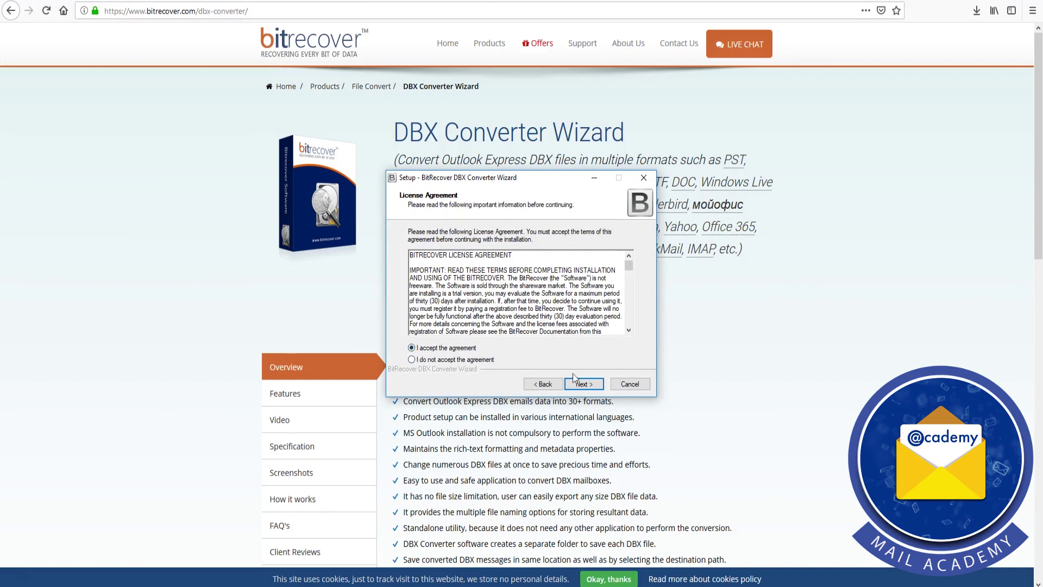
pyautogui.click(595, 386)
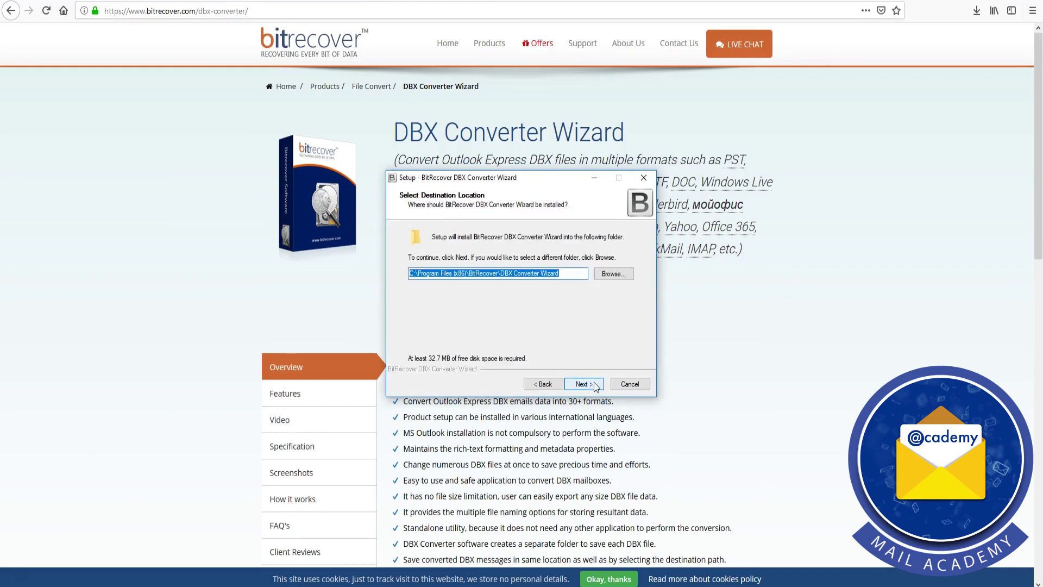
pyautogui.click(596, 385)
pyautogui.click(595, 386)
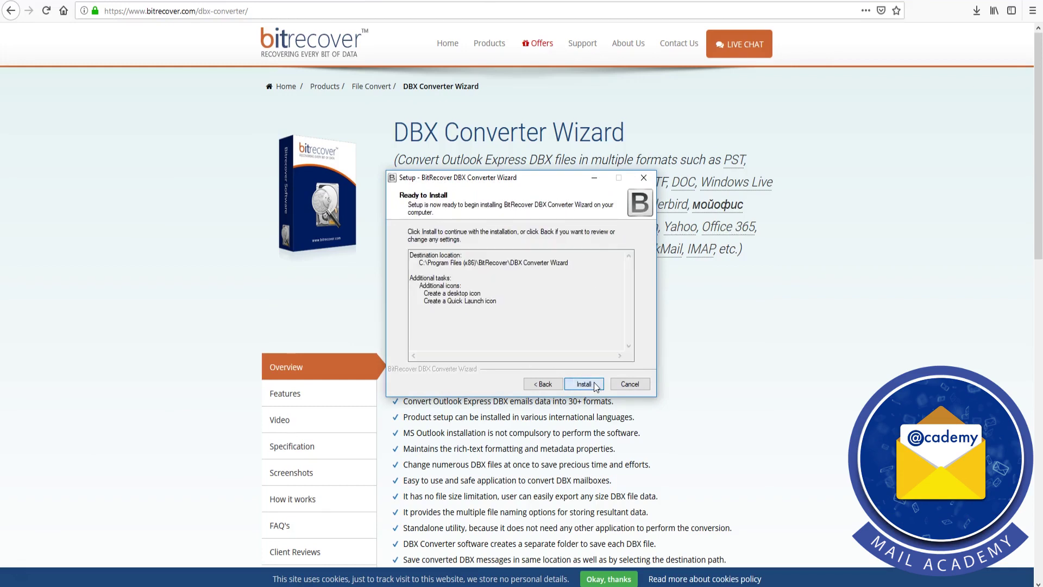
pyautogui.click(584, 384)
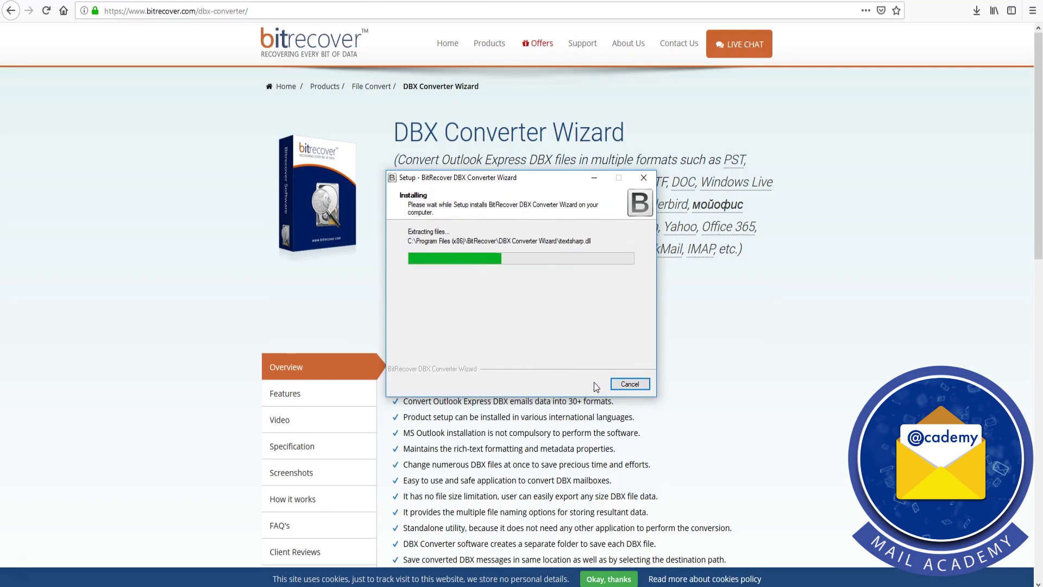
pyautogui.click(596, 387)
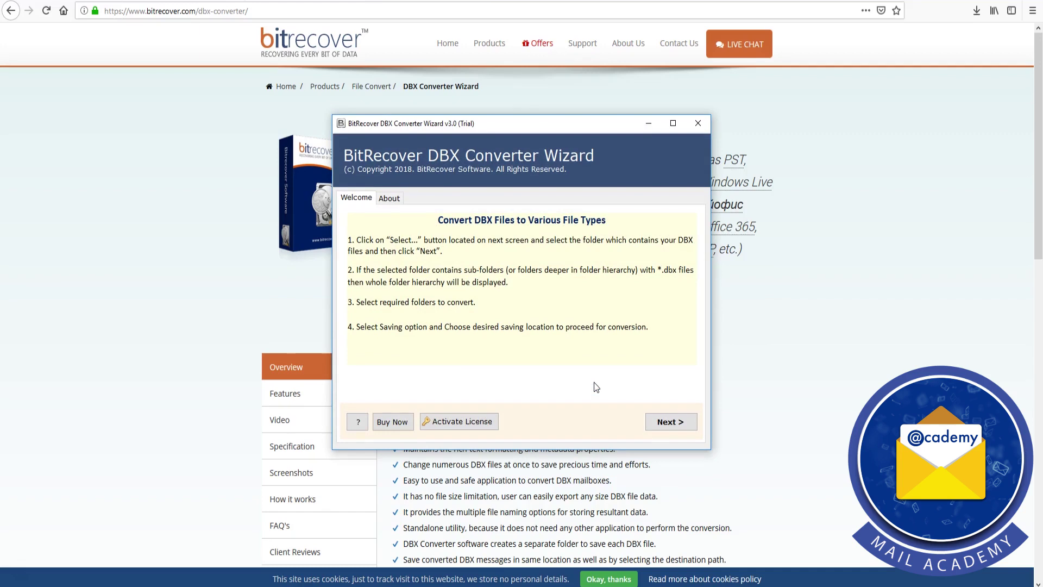
# Step: Load important.dbx from F:\01-02-2019\dbx as the source file
pyautogui.click(687, 423)
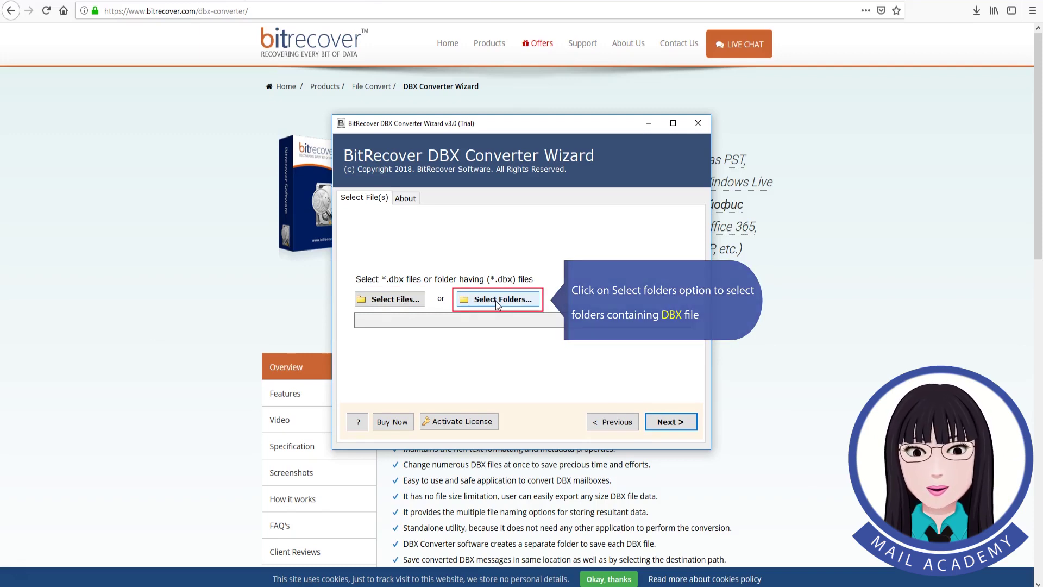
pyautogui.click(393, 299)
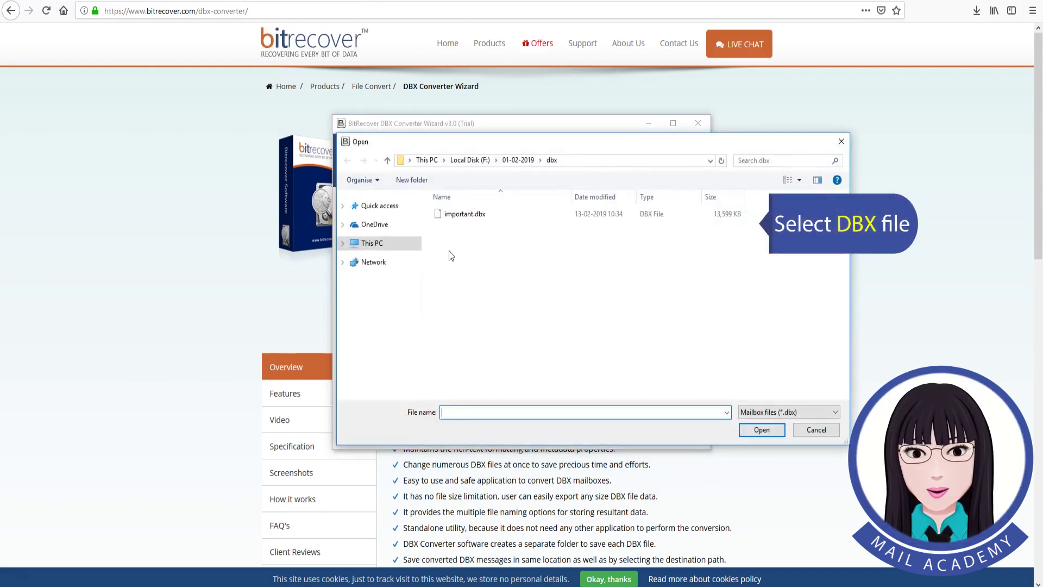
pyautogui.click(473, 215)
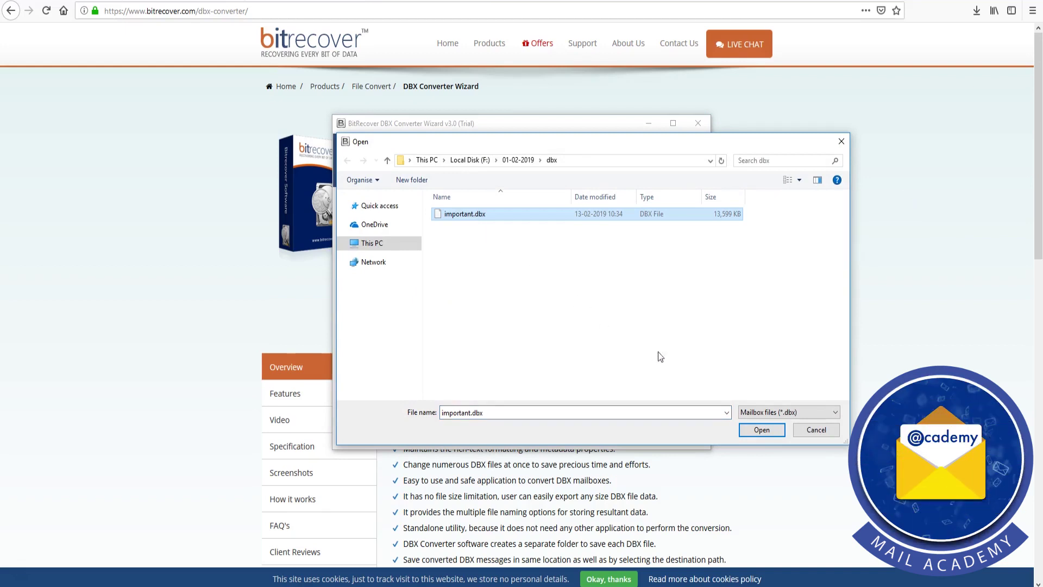
pyautogui.click(755, 431)
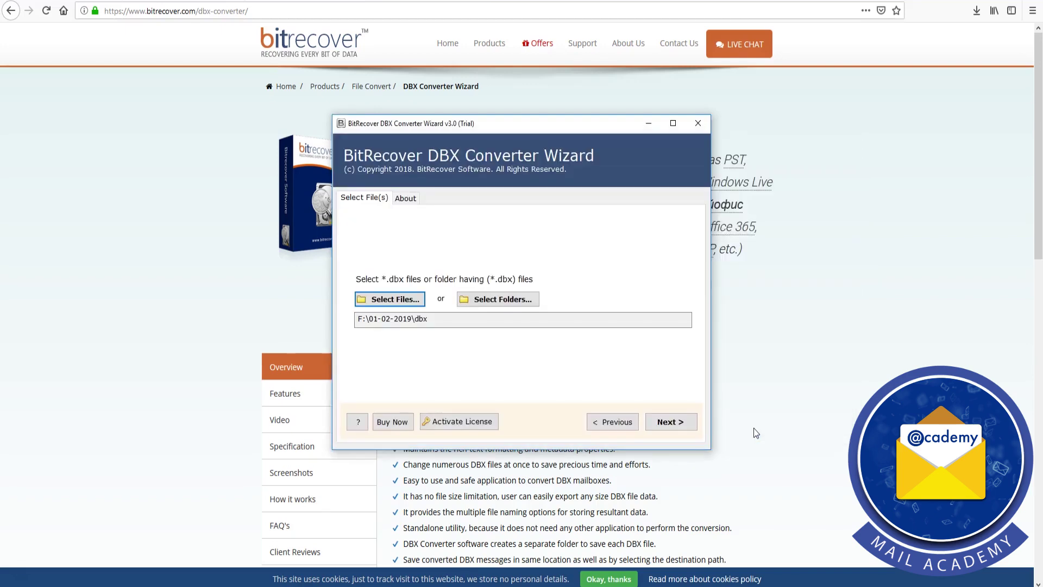
# Step: Include the dbx folder and important.dbx in the conversion
pyautogui.click(693, 424)
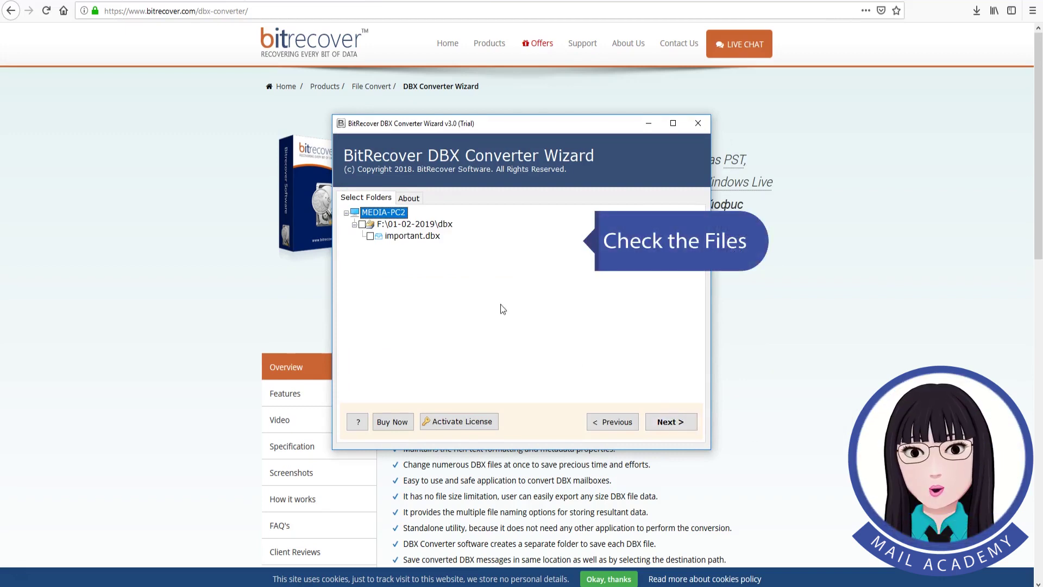
pyautogui.click(362, 224)
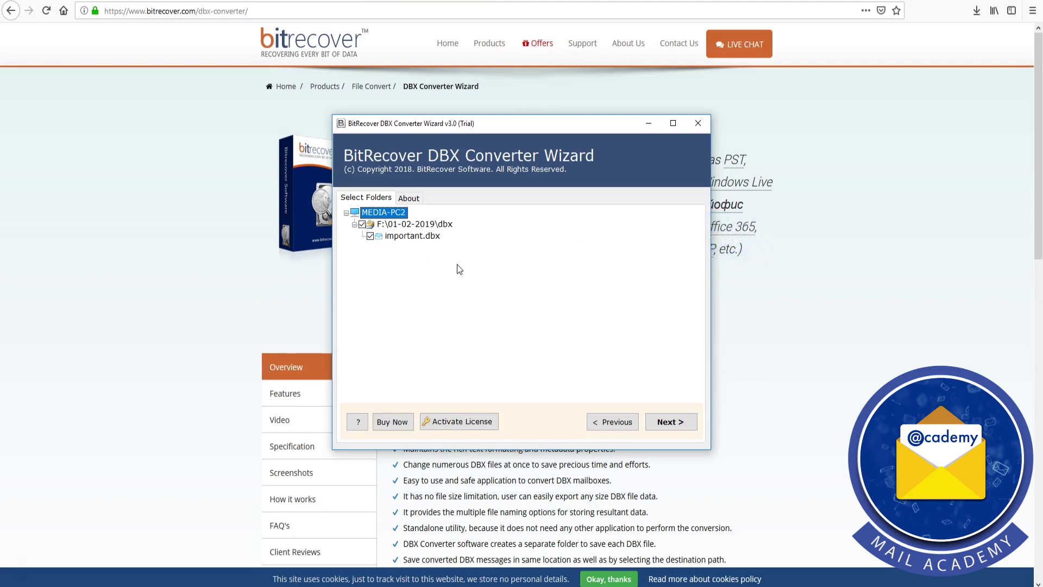
pyautogui.click(678, 420)
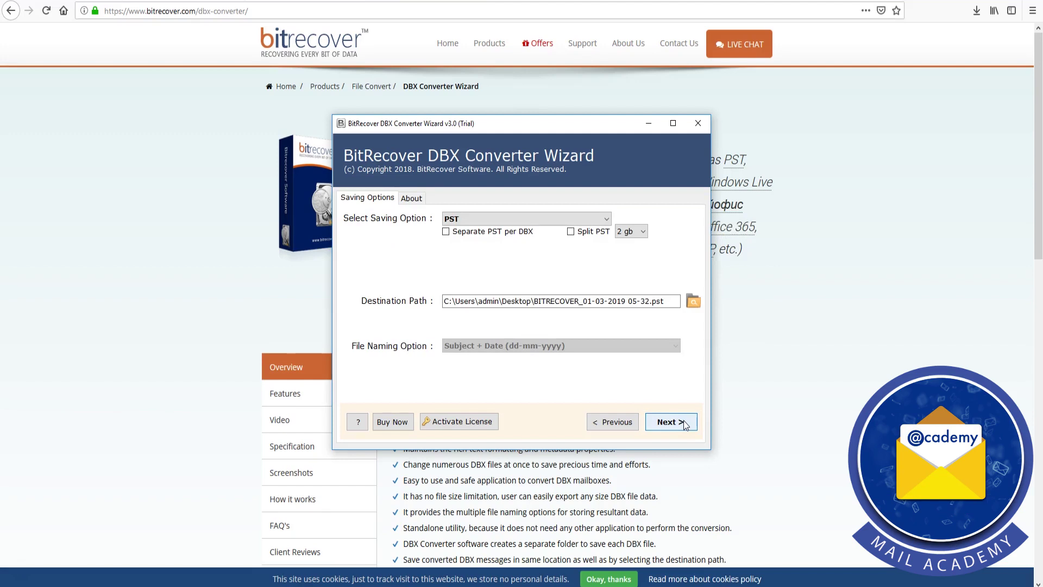
# Step: Choose Windows Live Mail as the output format, leaving 'Save in Same Source Folder' unticked
pyautogui.click(606, 219)
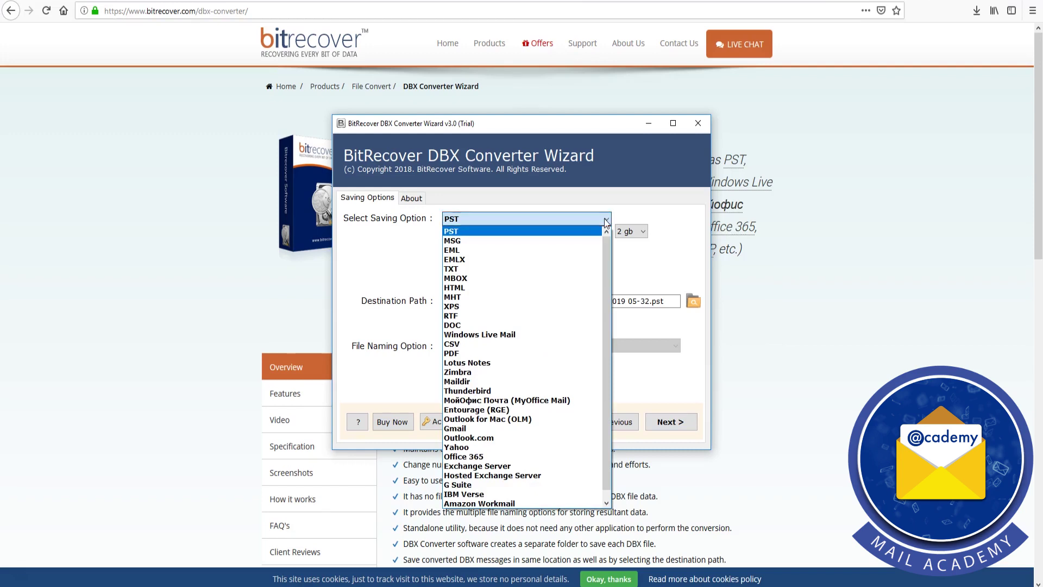
pyautogui.click(542, 335)
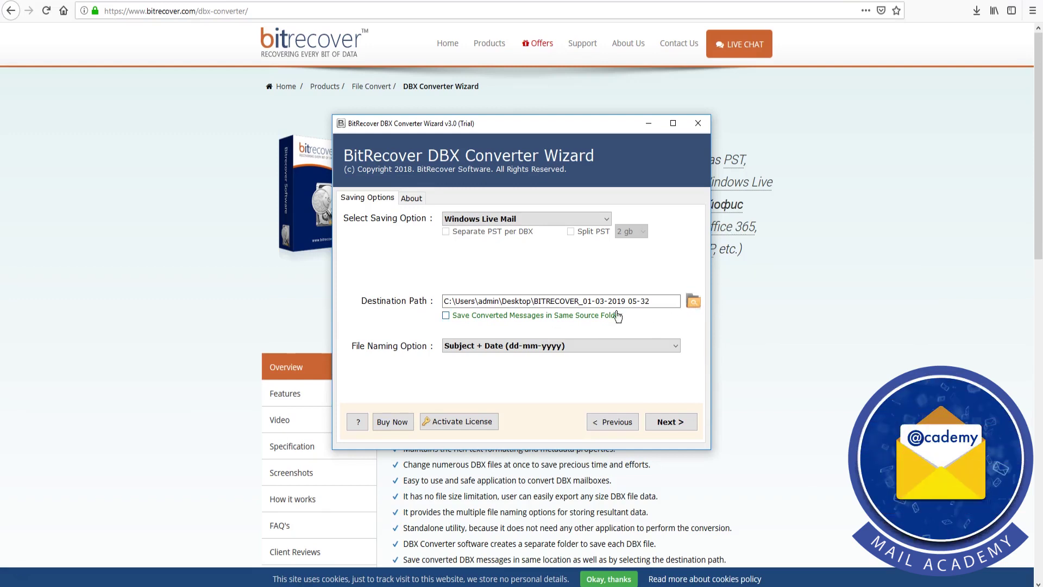
pyautogui.click(446, 316)
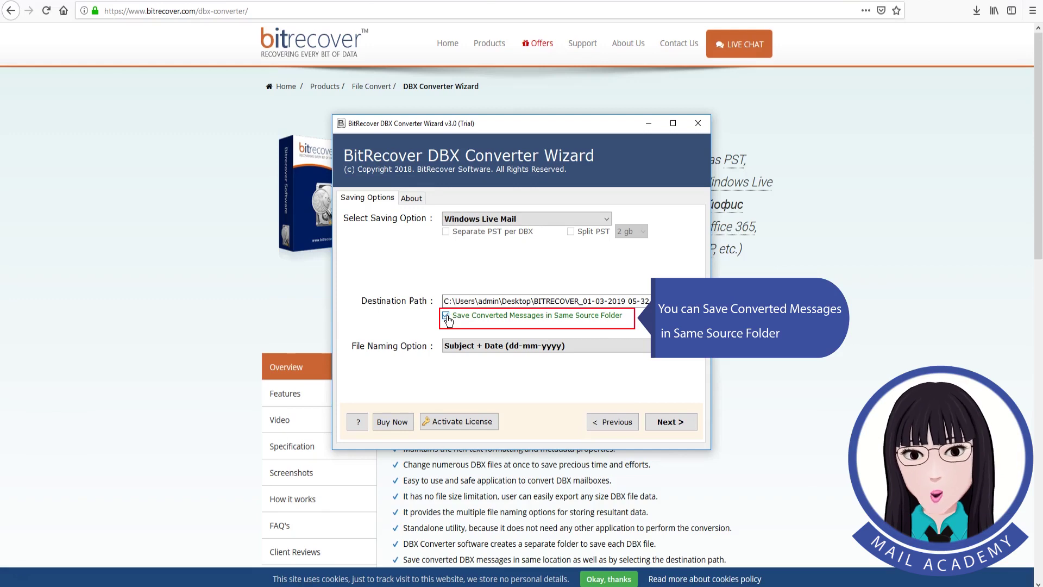
pyautogui.click(446, 316)
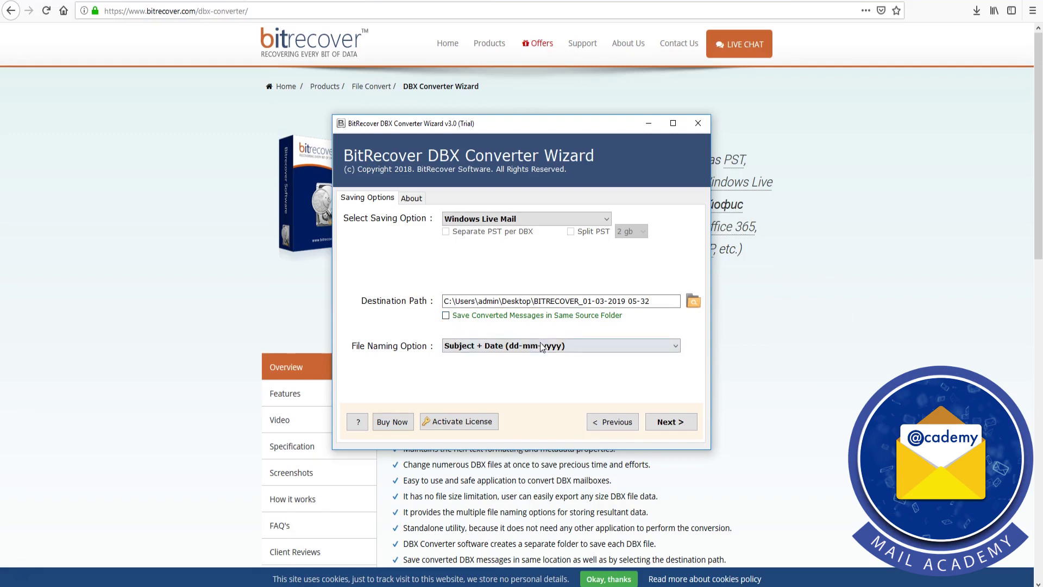
pyautogui.click(675, 348)
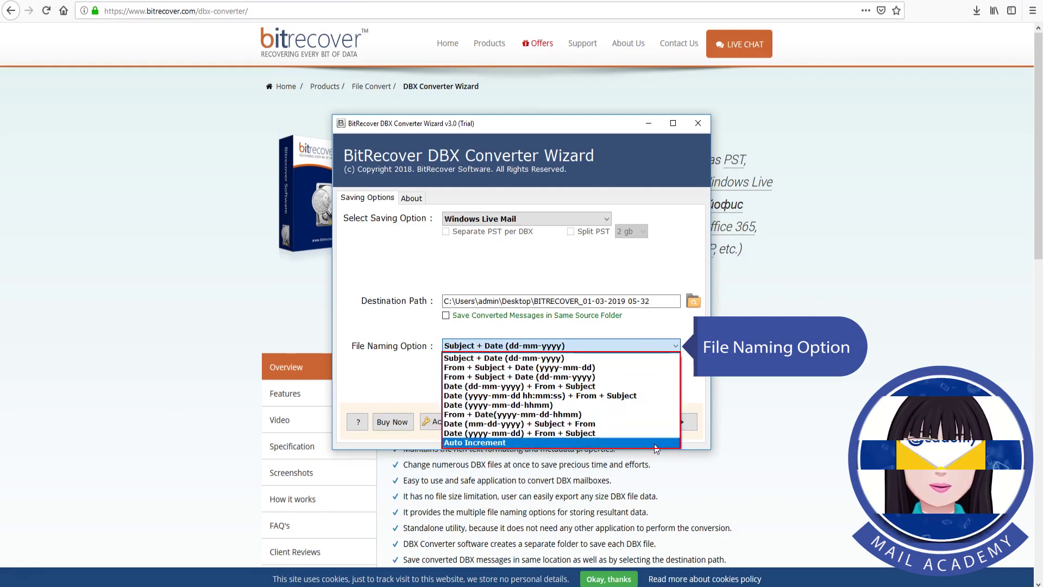
pyautogui.click(668, 357)
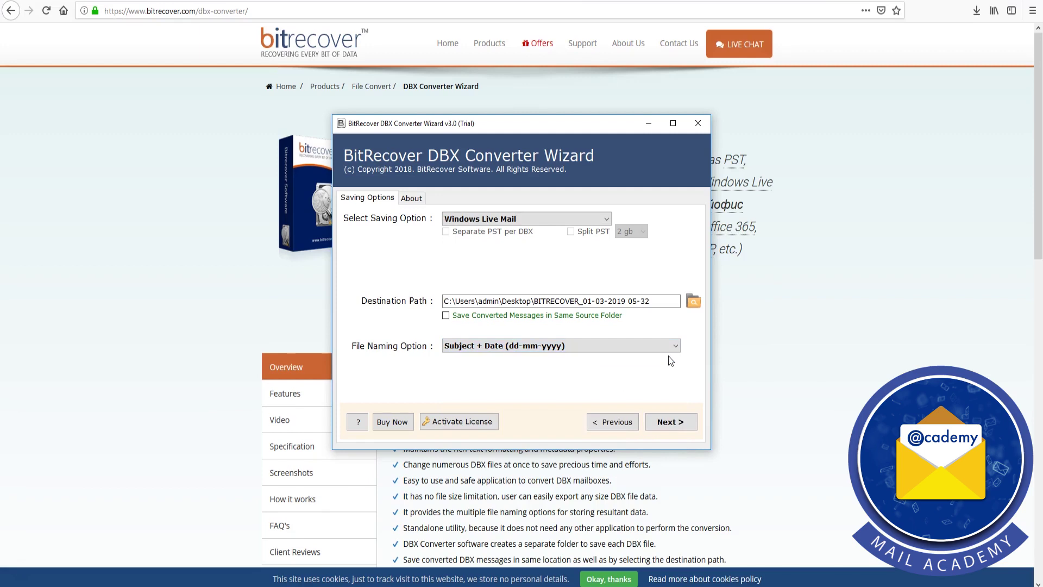
# Step: Run the Windows Live Mail conversion and dismiss the completion and trial notices to view SavingLog.txt
pyautogui.click(683, 423)
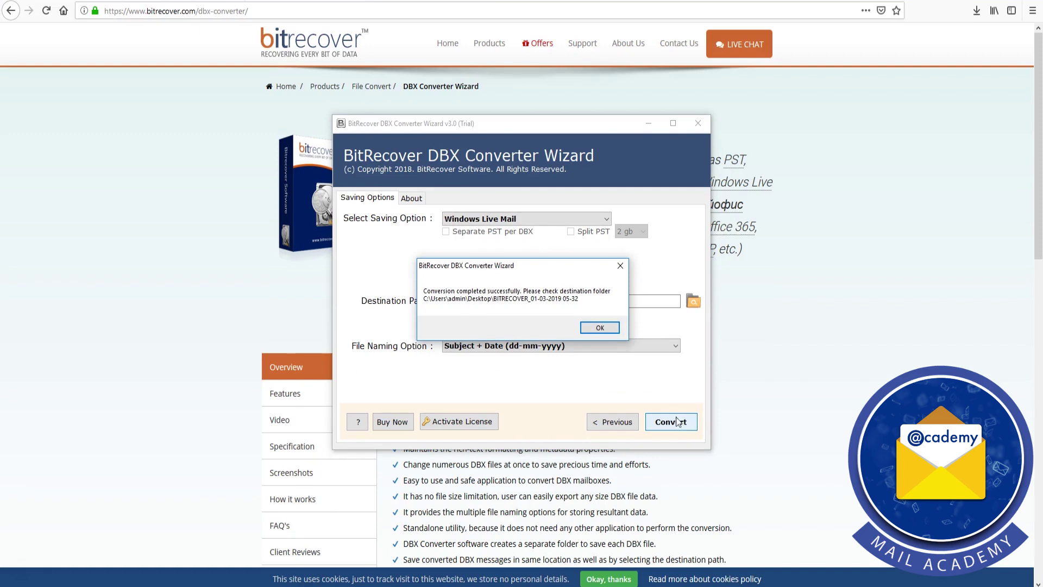
pyautogui.click(600, 328)
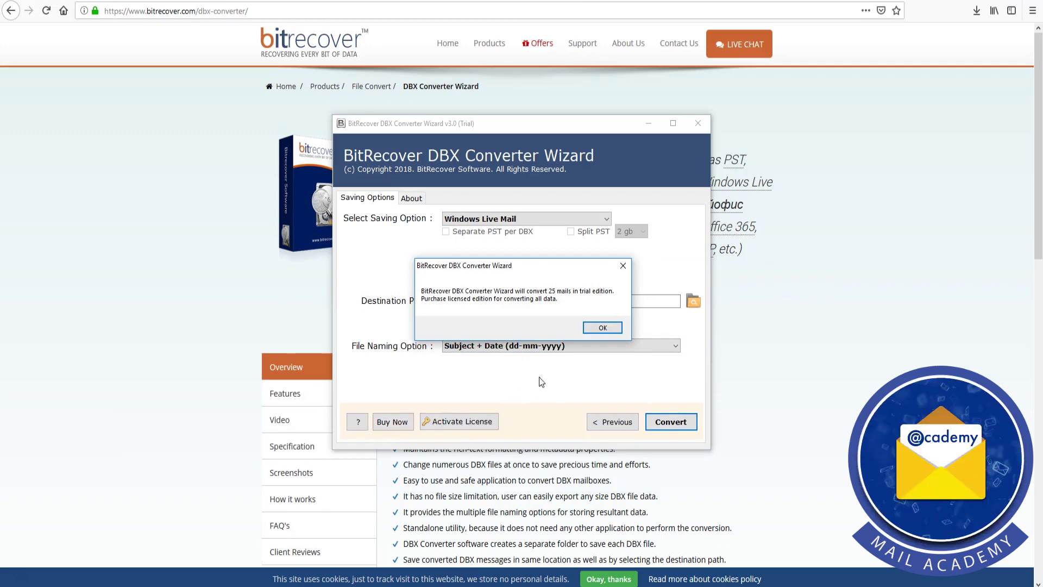
pyautogui.click(603, 328)
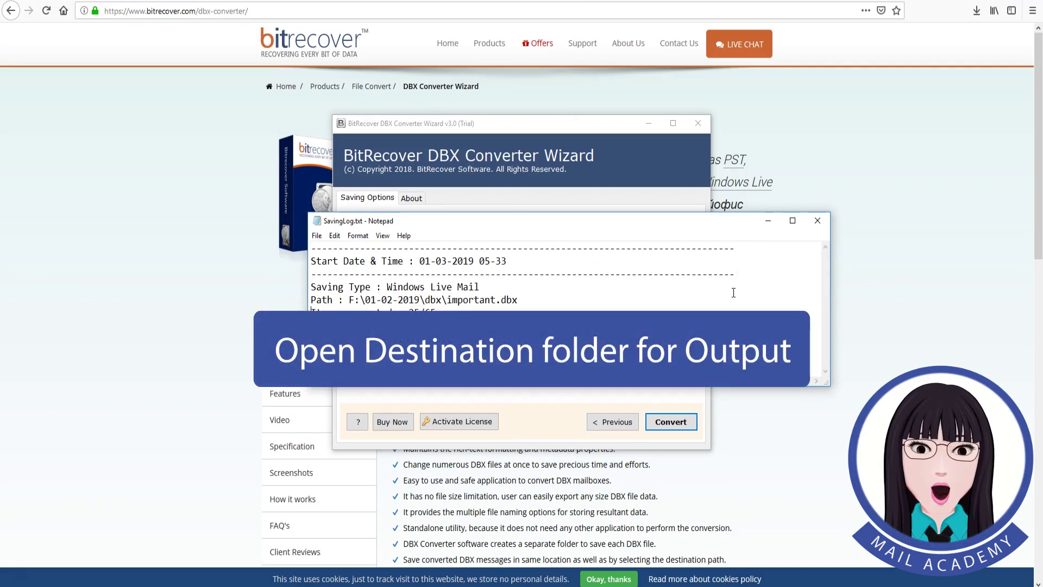
# Step: Close the saving log and open the converted important.dbx folder to check its 25 EML files
pyautogui.hotkey('alt', 'F4')
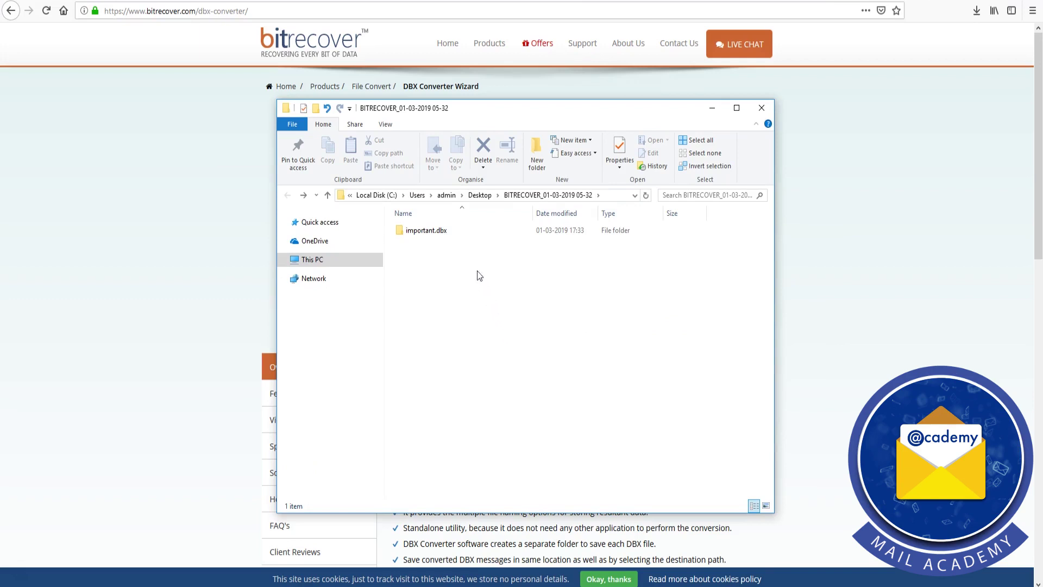
pyautogui.doubleClick(454, 232)
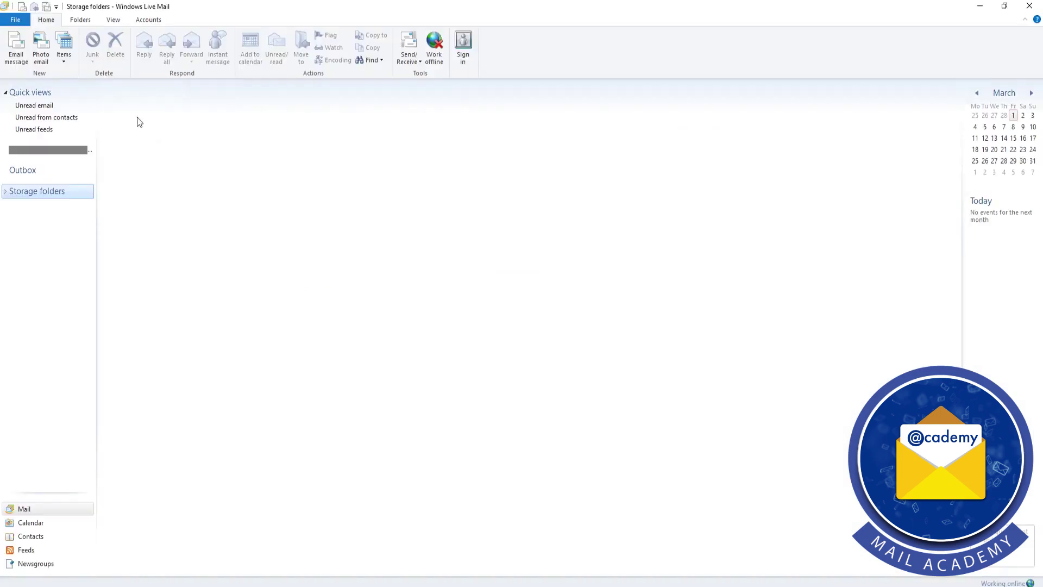
# Step: Start File > Import messages with Windows Live Mail as the source format
pyautogui.click(16, 20)
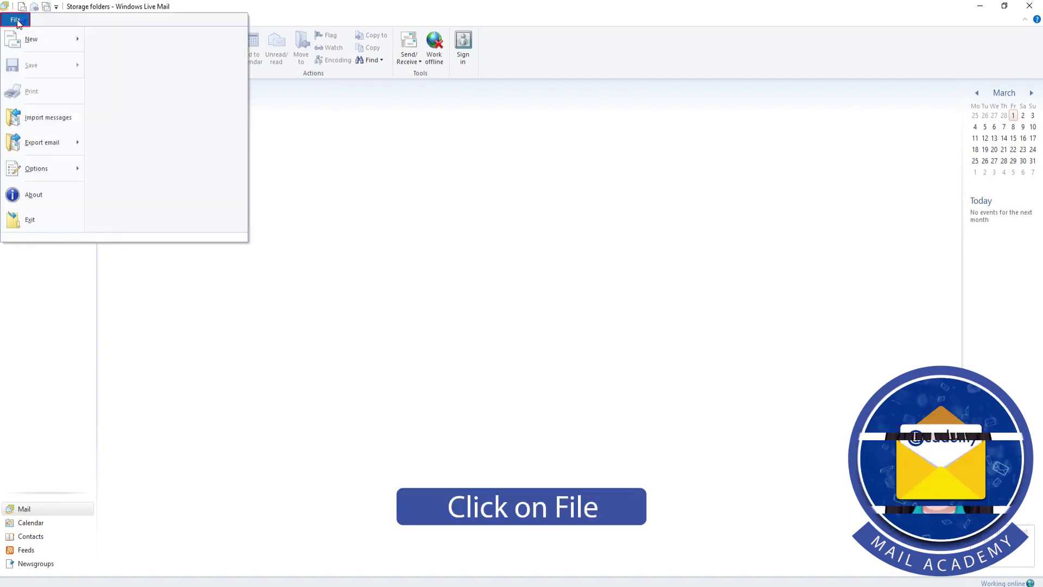
pyautogui.click(37, 122)
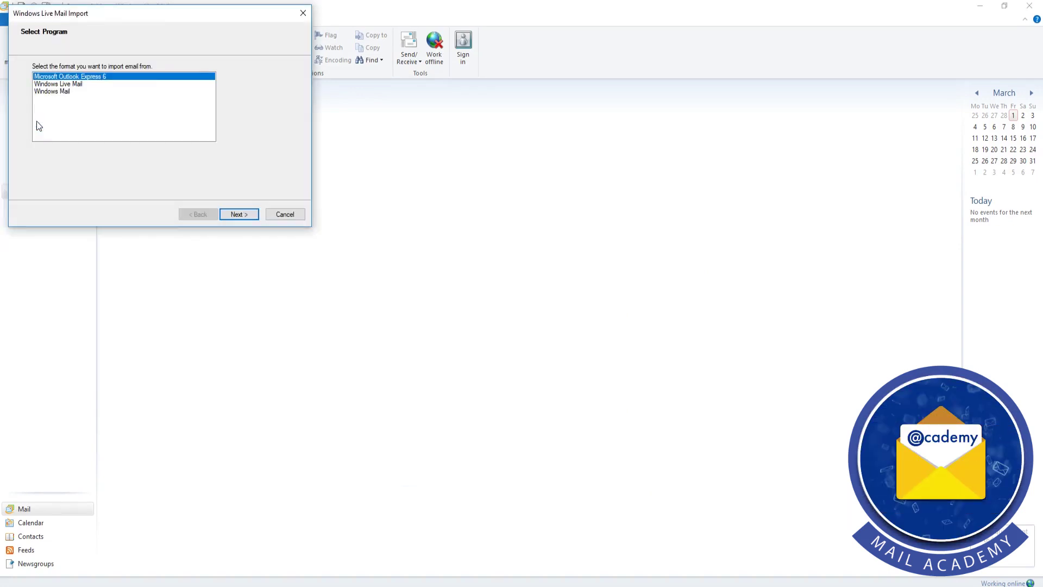
pyautogui.click(67, 85)
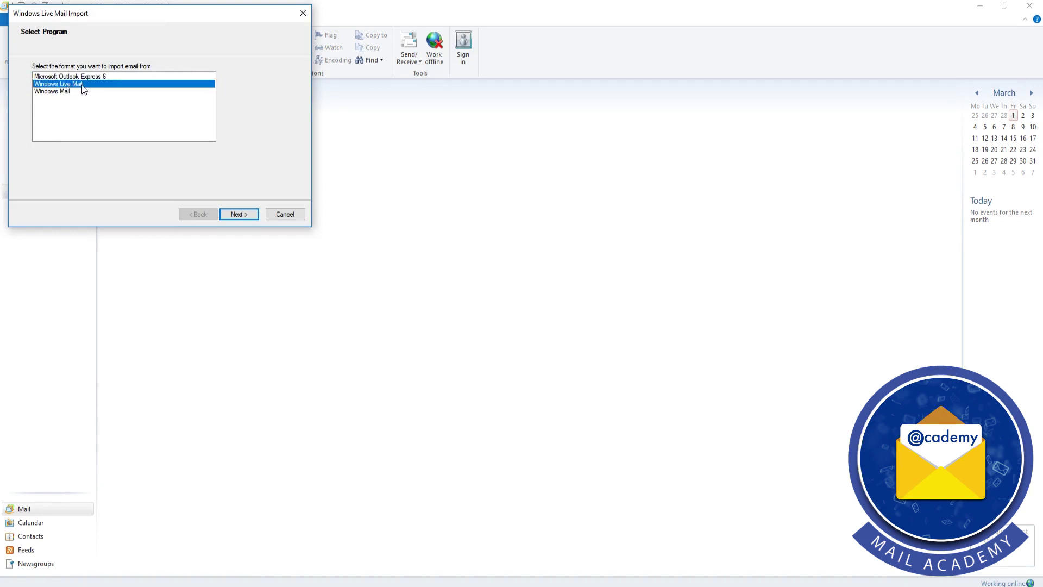
pyautogui.click(247, 213)
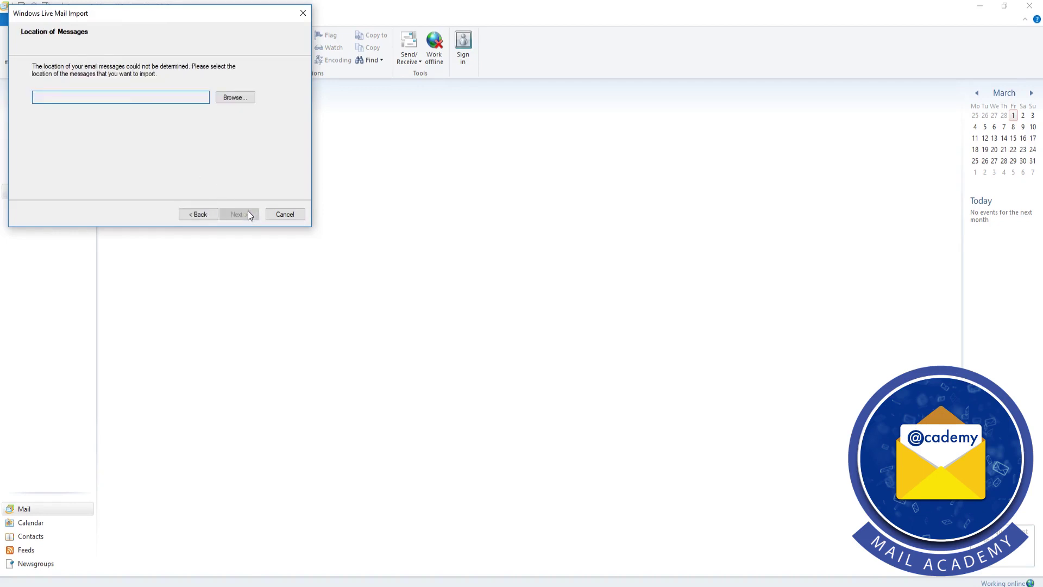
pyautogui.click(244, 100)
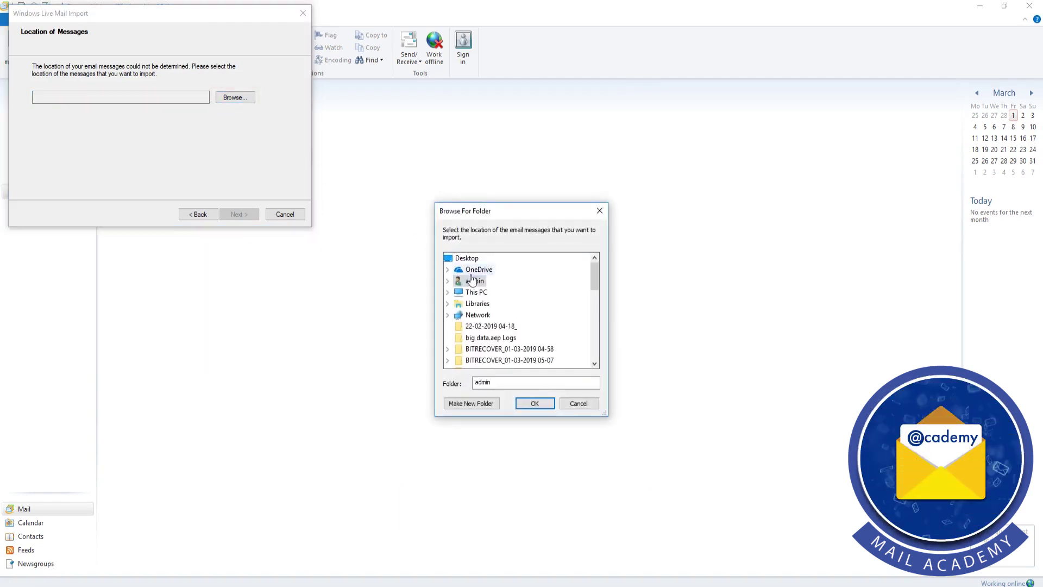
pyautogui.scroll(-2, 534, 321)
pyautogui.click(538, 327)
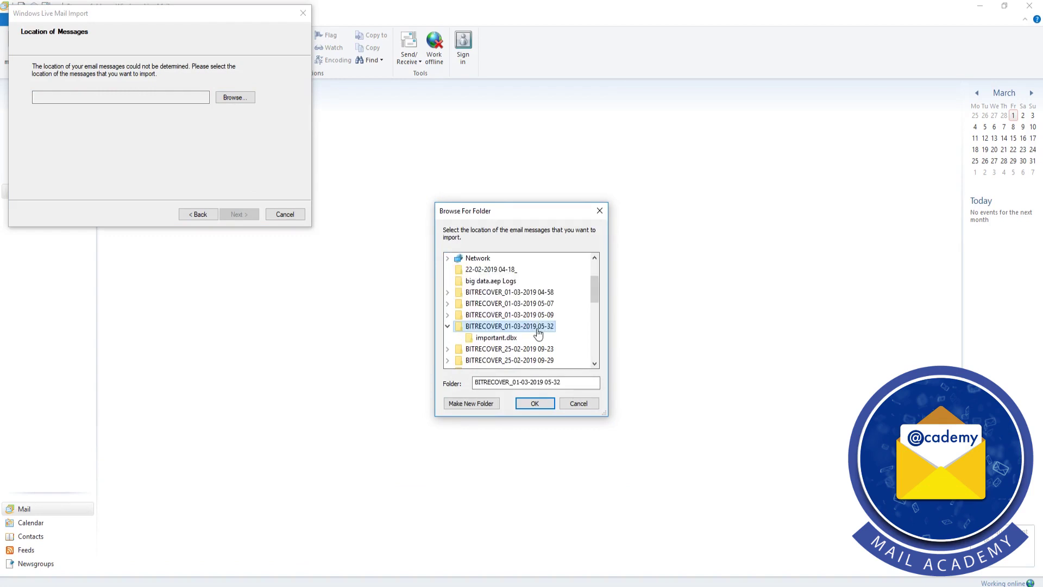
pyautogui.click(542, 403)
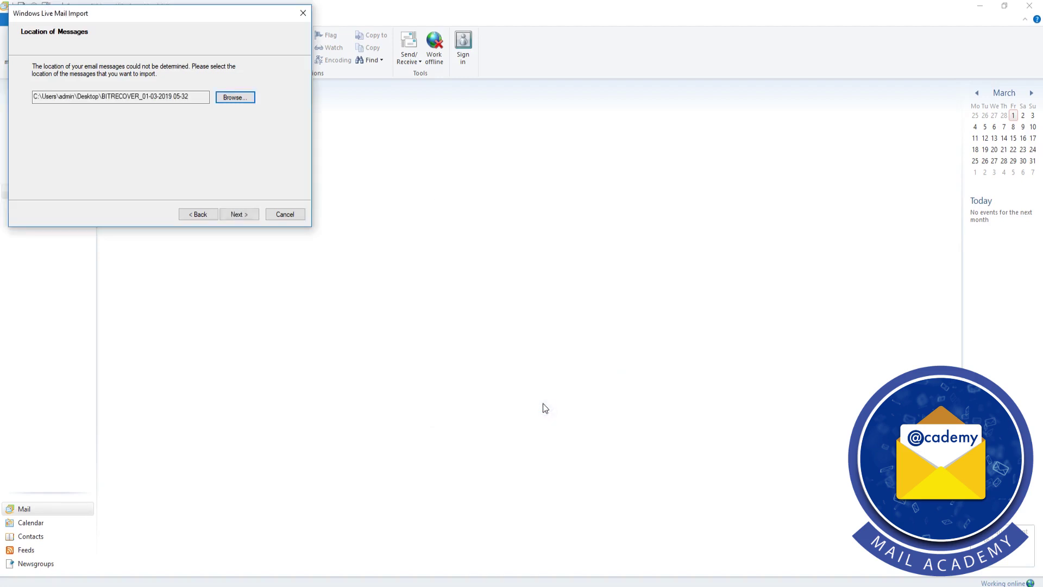
# Step: Import the selected important.dbx folder and finish the wizard
pyautogui.click(249, 213)
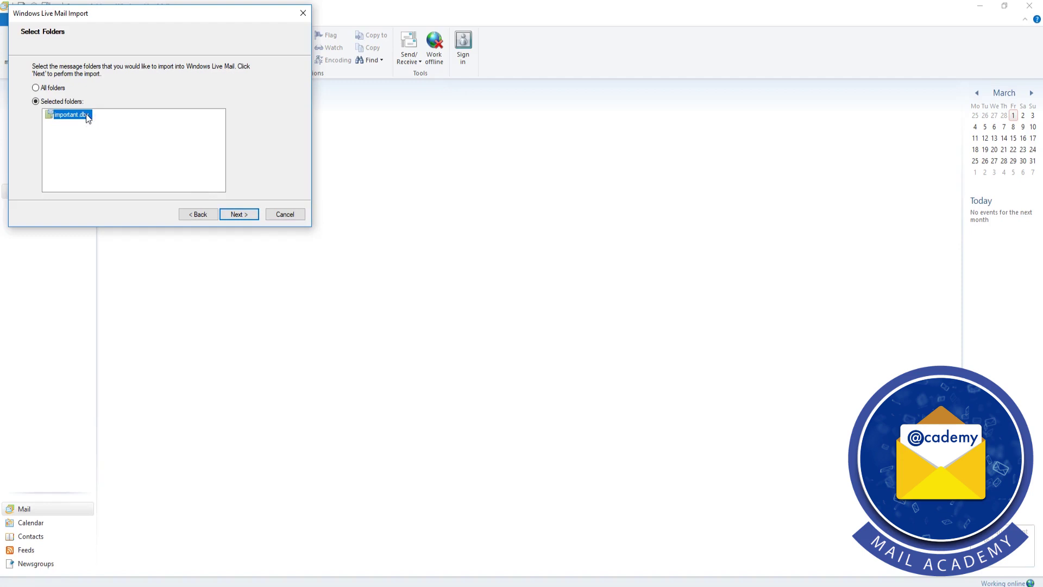
pyautogui.click(239, 215)
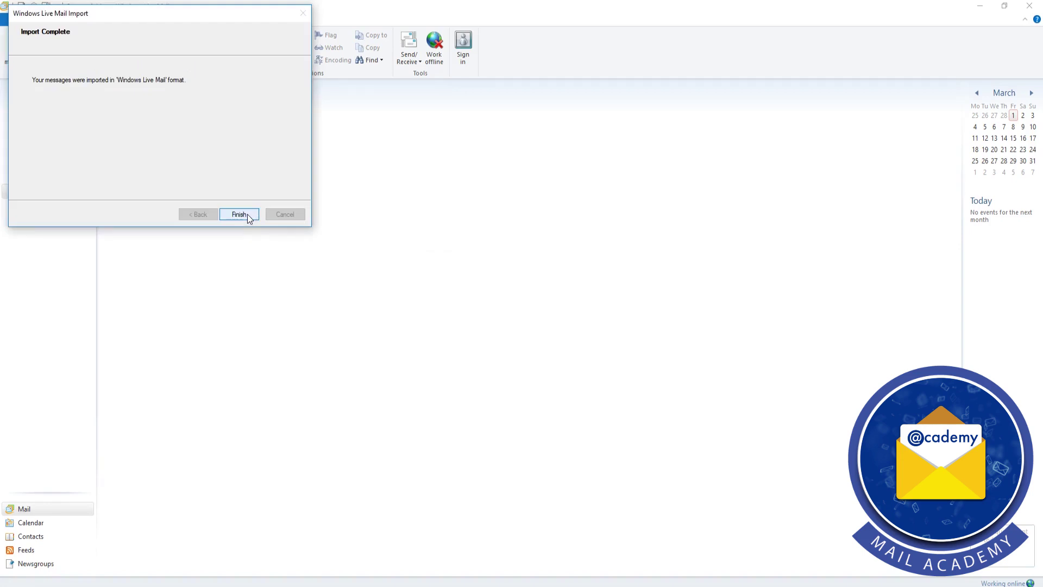
pyautogui.click(239, 214)
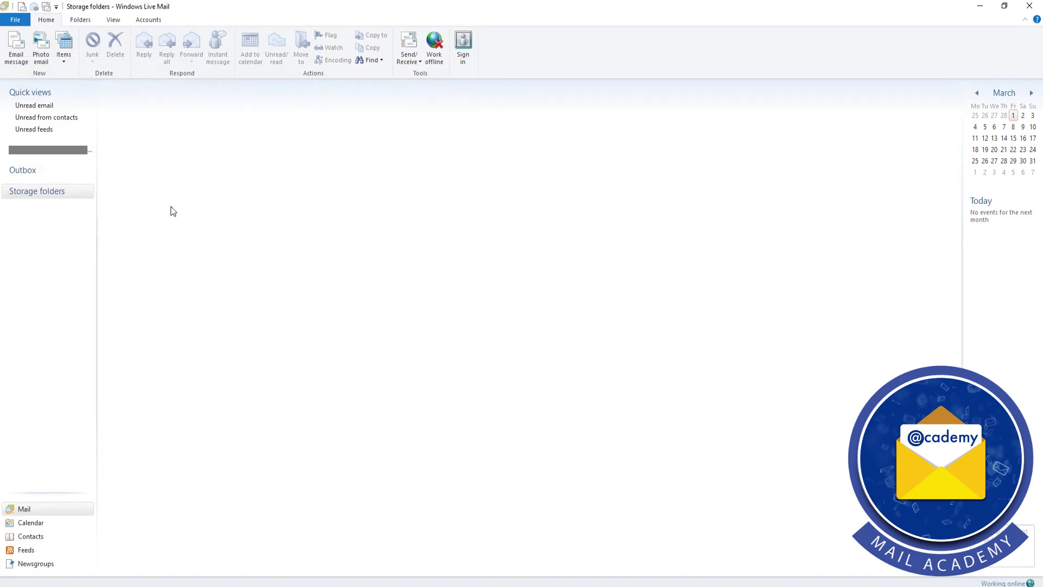
# Step: Expand Storage folders and Imported Folder, then show the 25 messages in important.dbx
pyautogui.click(6, 192)
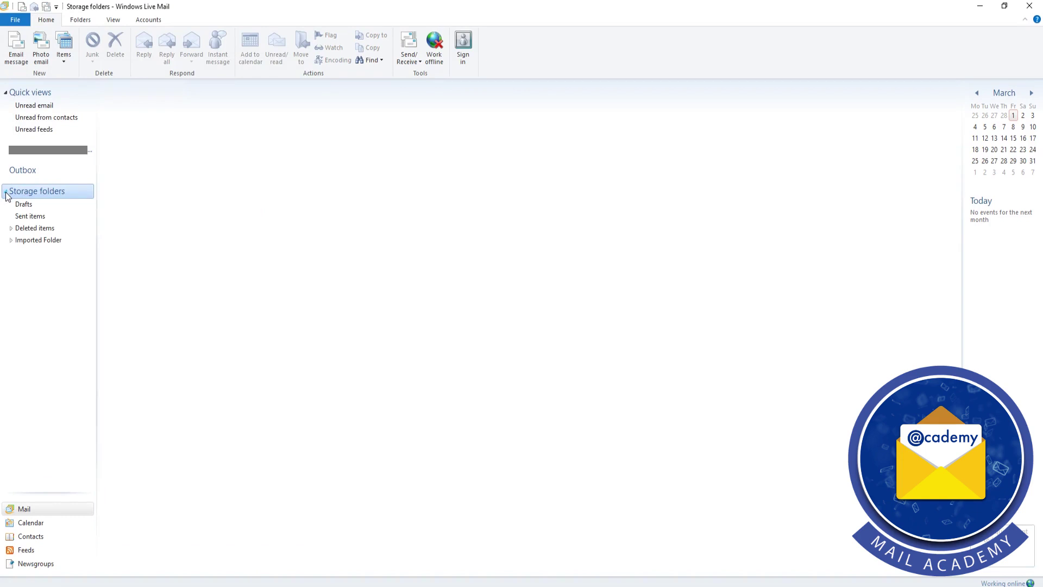
pyautogui.click(11, 240)
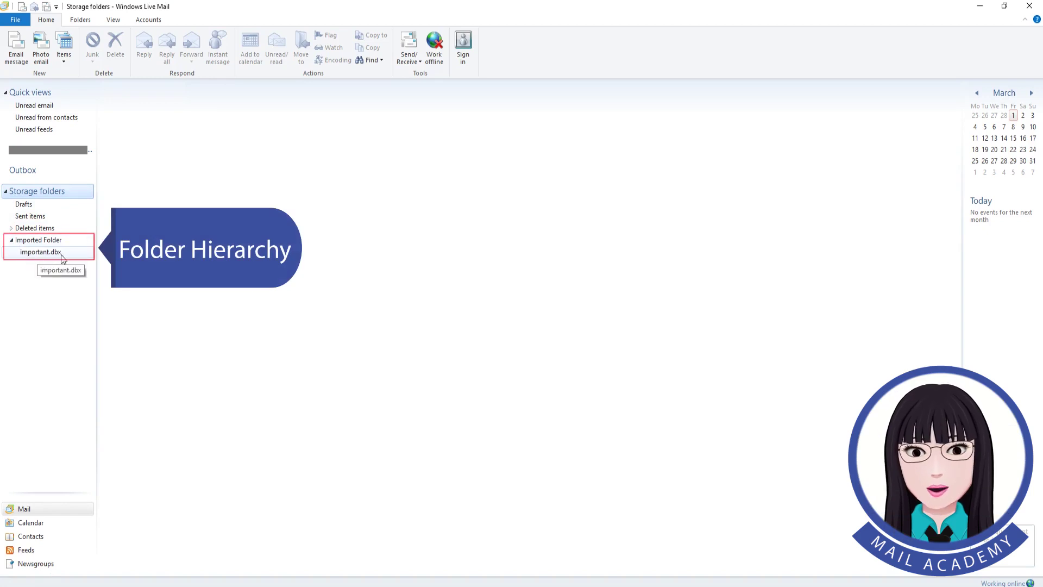
pyautogui.click(62, 254)
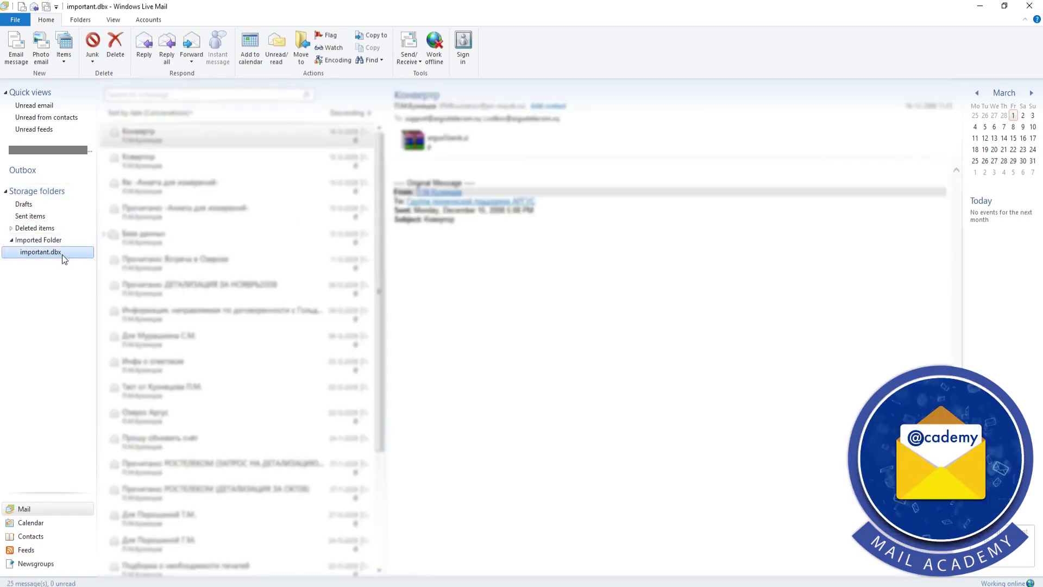